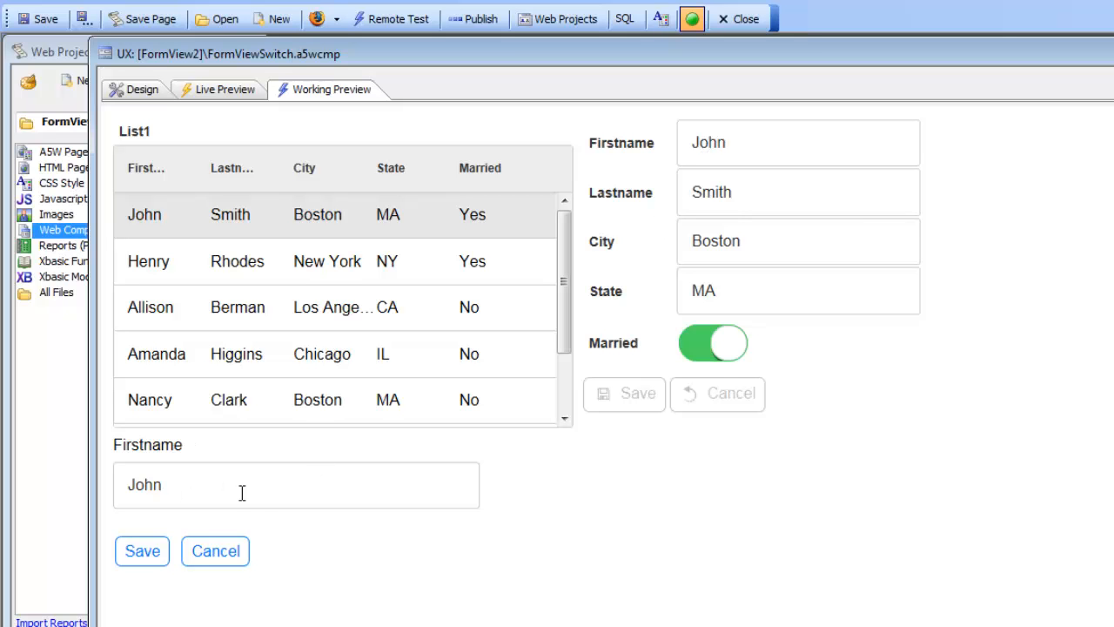
Step: Replace the first name of the first list record through the field editor and save the form
{"action": "left_click_drag", "start_coordinate": [206, 490], "coordinate": [119, 485]}
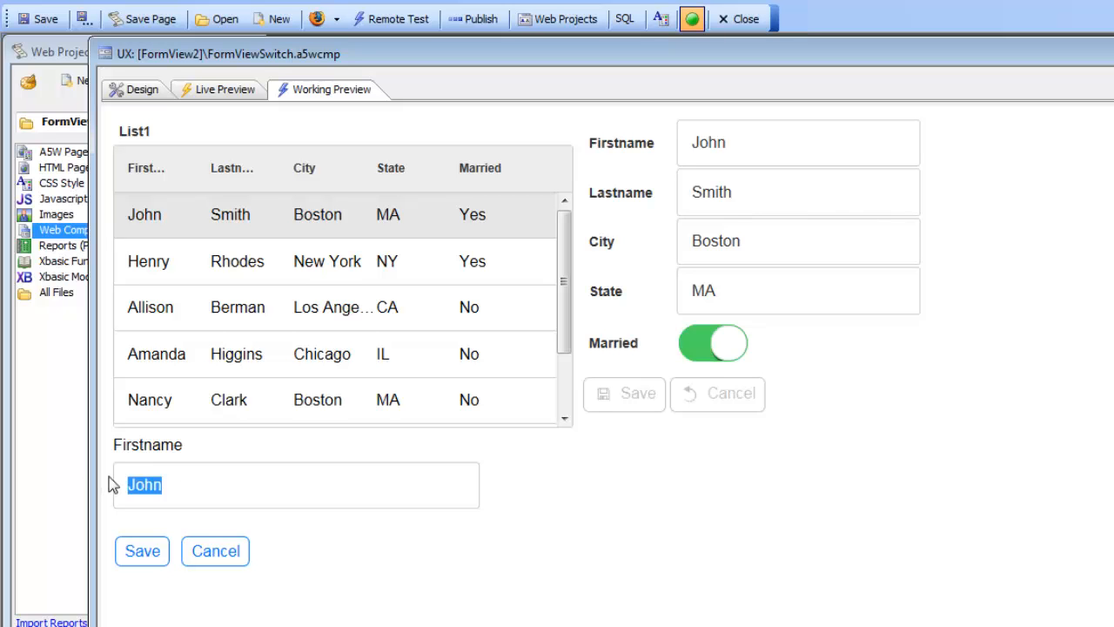
{"action": "type", "text": "Harray"}
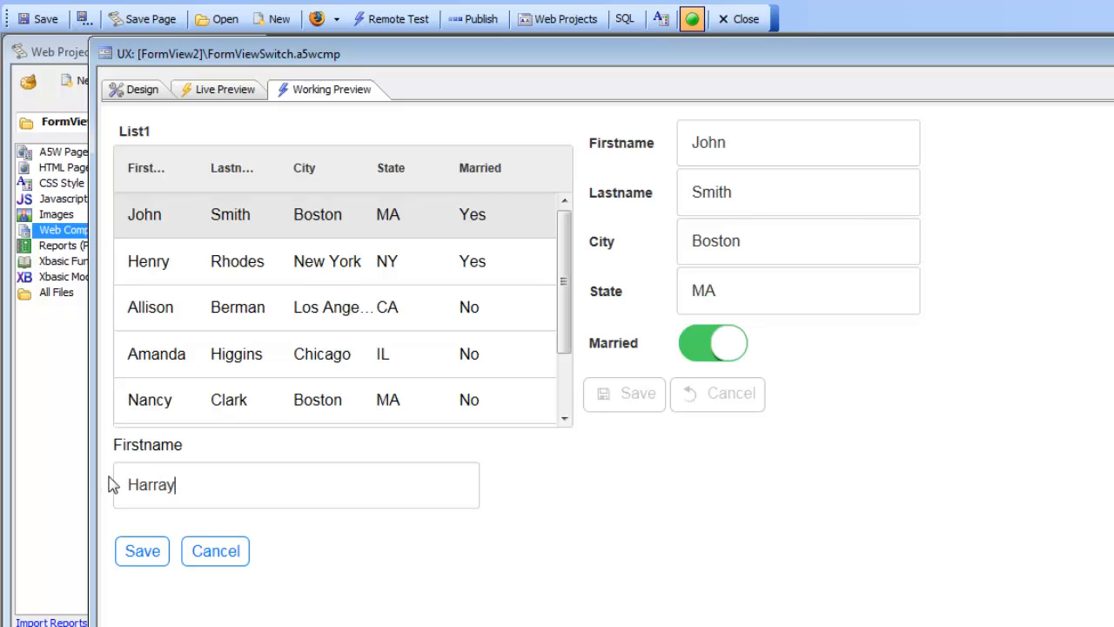
{"action": "left_click", "coordinate": [135, 555]}
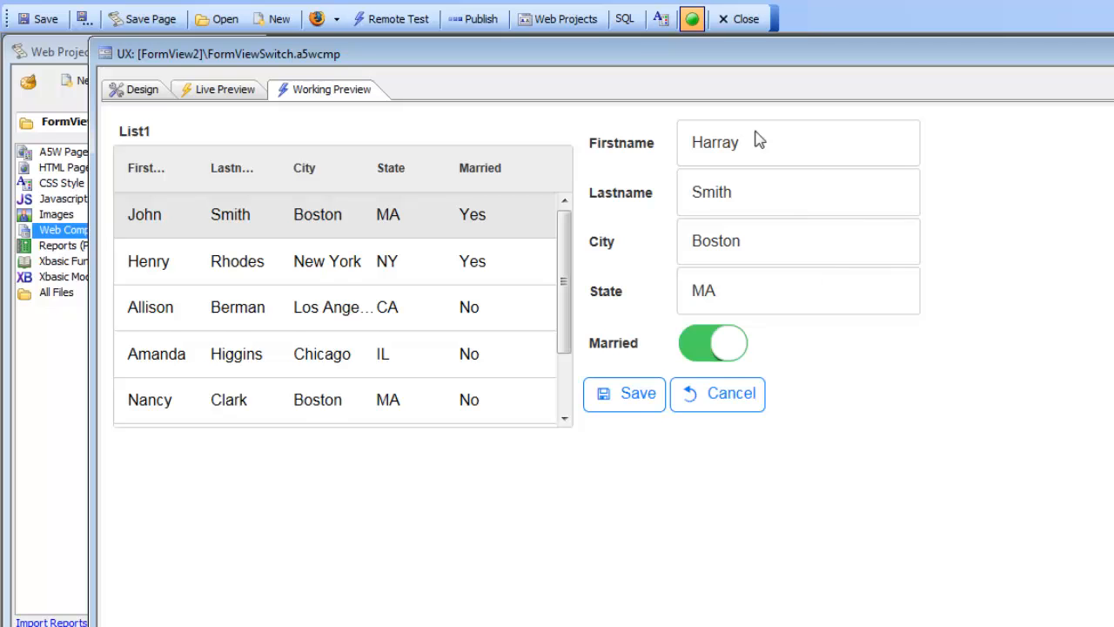
{"action": "left_click", "coordinate": [630, 404]}
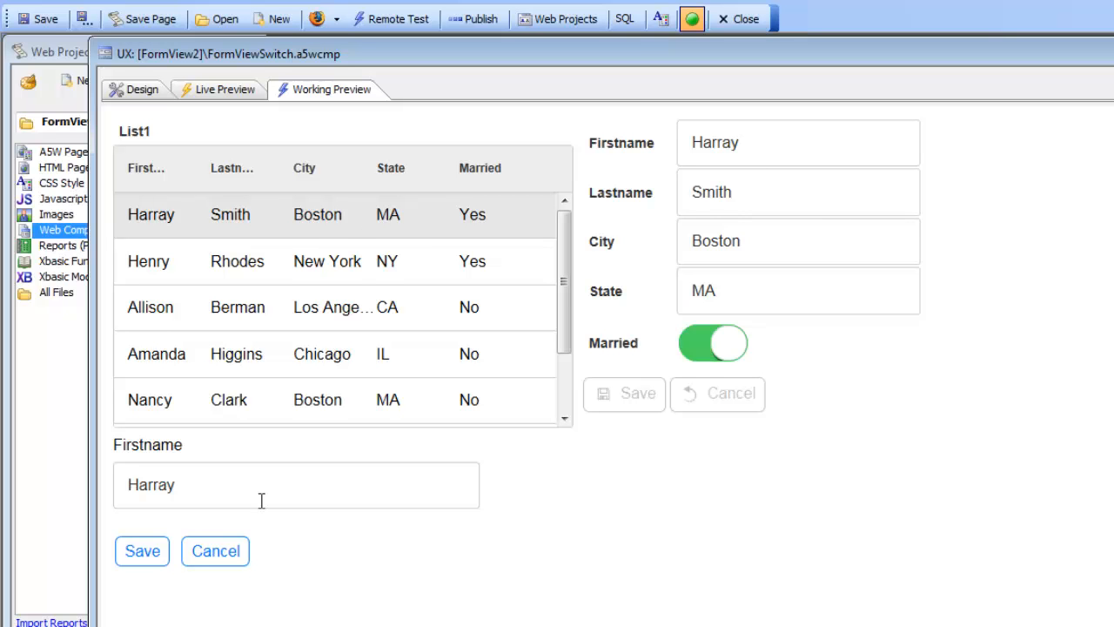
Step: Correct the spelling of the same record's first name by removing the second "a" in the editor and accept the edit
{"action": "left_click", "coordinate": [162, 485]}
{"action": "key", "text": "BackSpace"}
{"action": "left_click", "coordinate": [143, 553]}
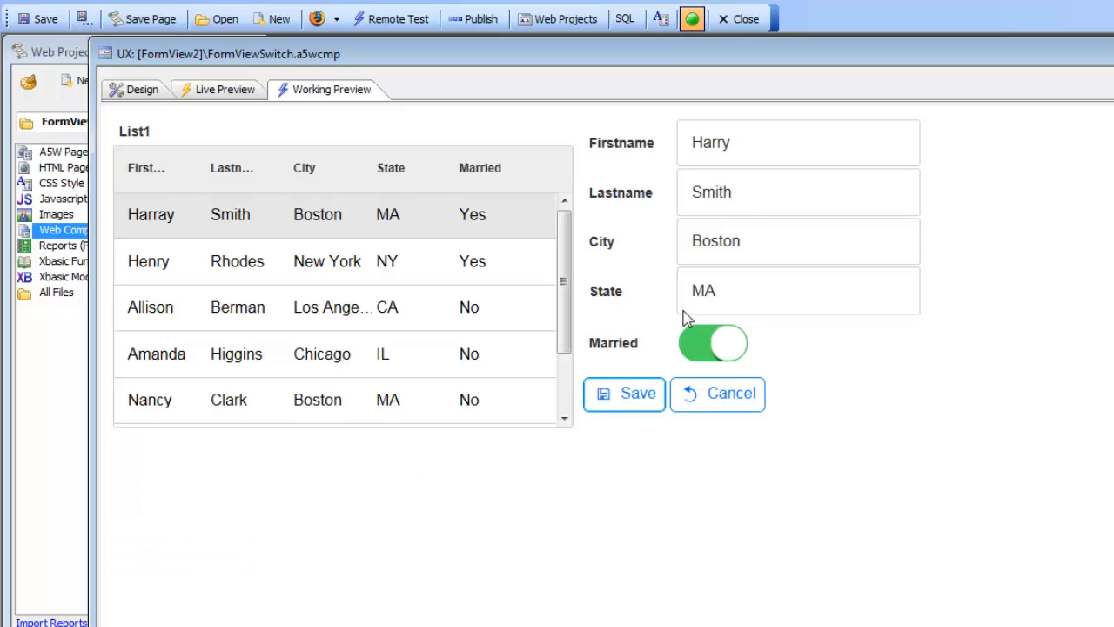
Step: Switch Married off directly on the form for the first record and save the form
{"action": "left_click", "coordinate": [704, 145]}
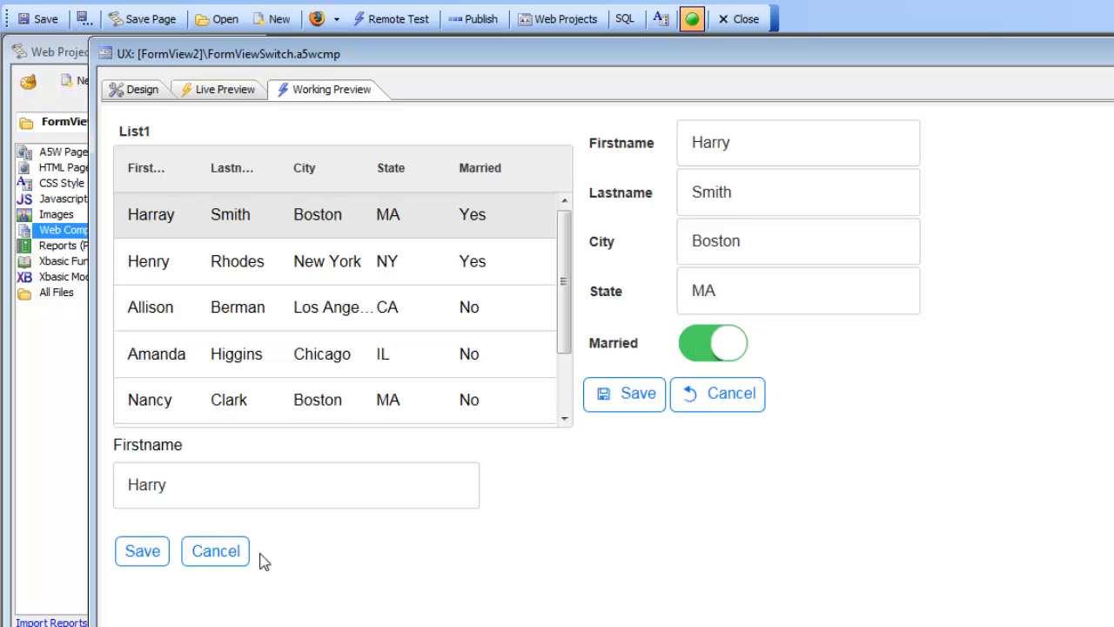
{"action": "left_click", "coordinate": [700, 349]}
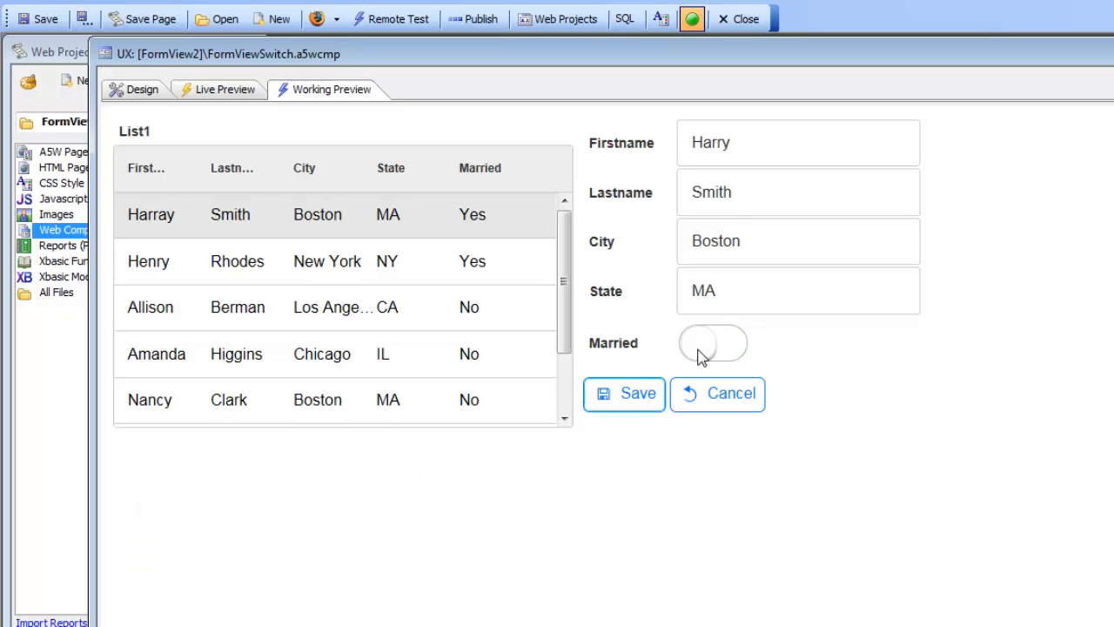
{"action": "left_click", "coordinate": [637, 395]}
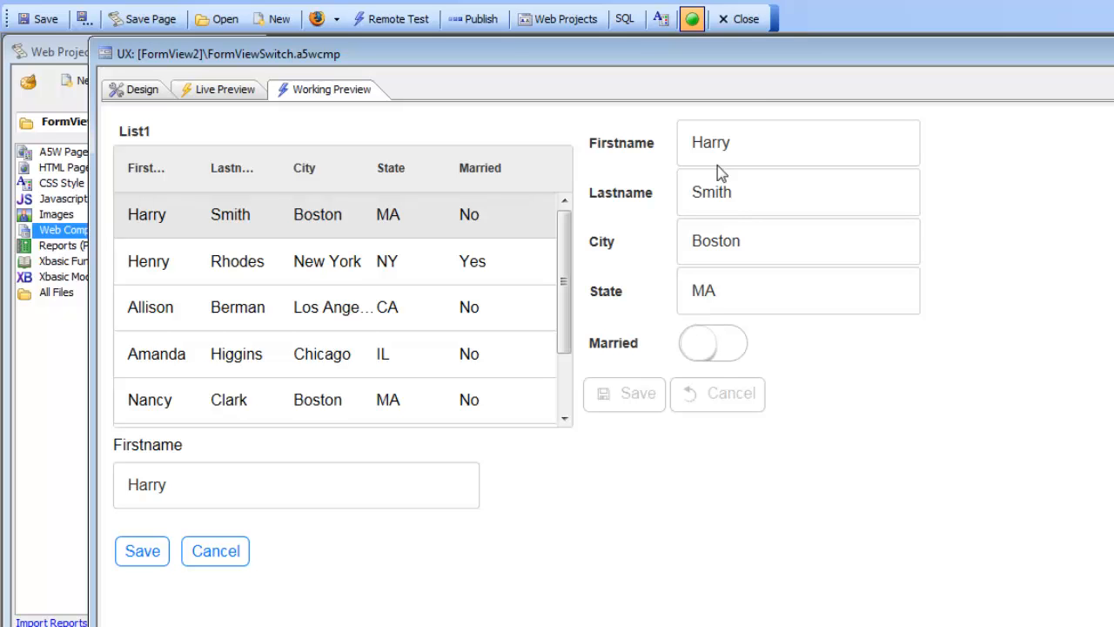
Step: Select the New York record in the list, switch its Married value off, and save the form
{"action": "left_click", "coordinate": [397, 266]}
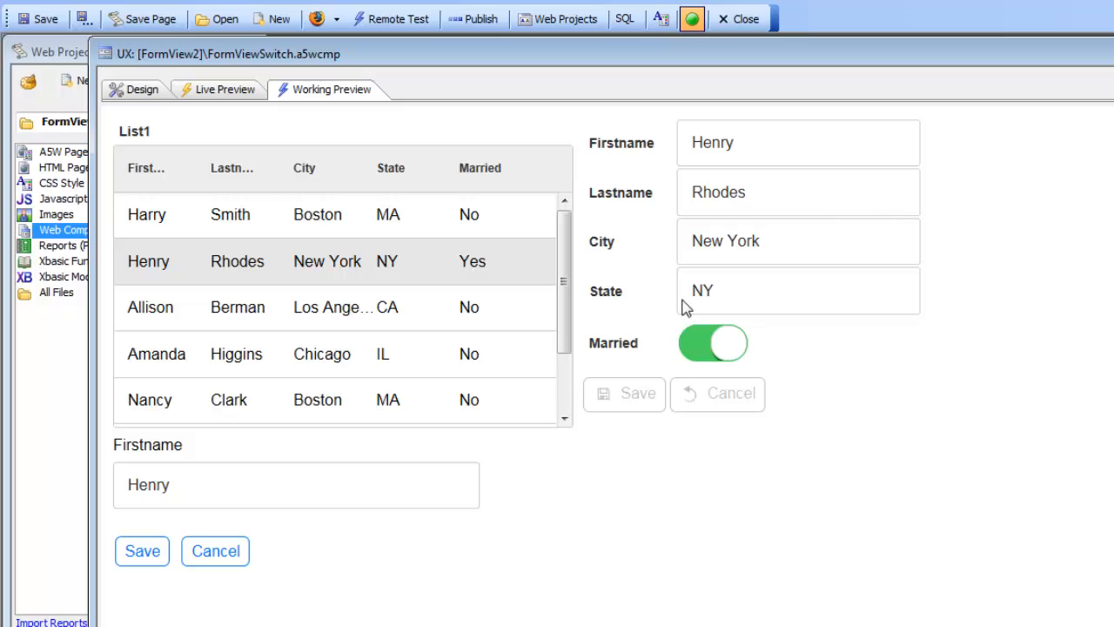
{"action": "left_click", "coordinate": [696, 350]}
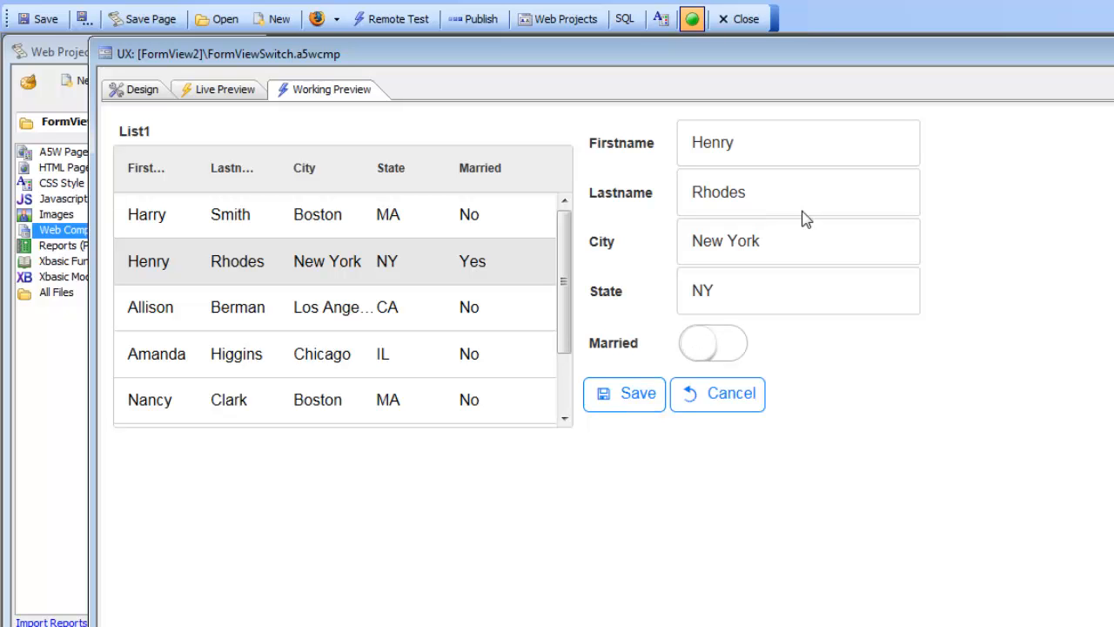
{"action": "left_click", "coordinate": [644, 402]}
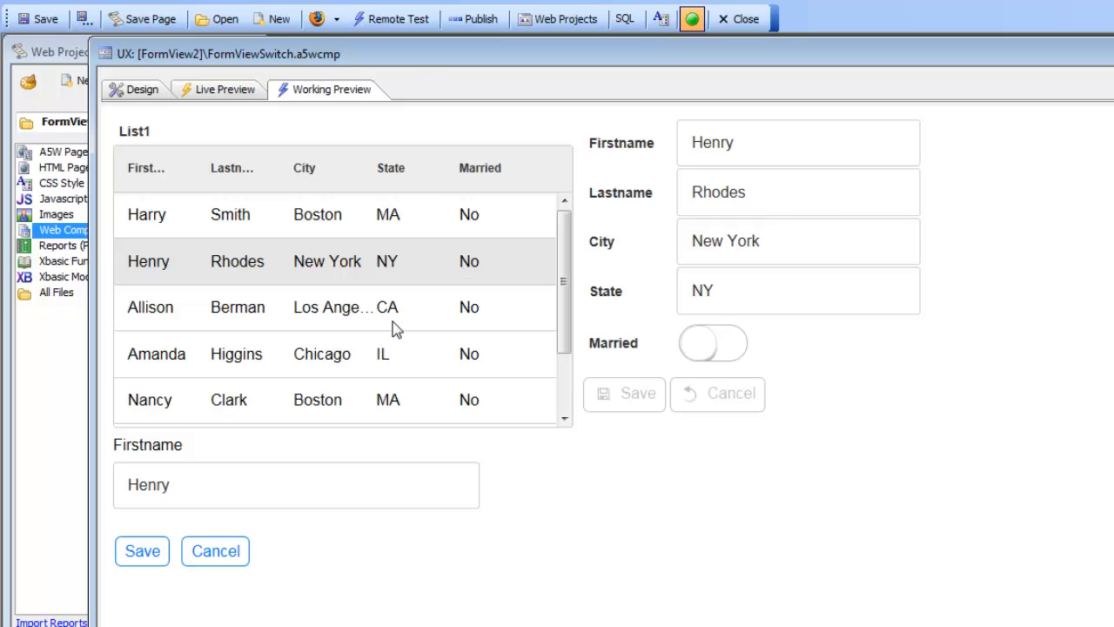
Step: Return to the design, open the Form View's form properties, and review the Married field's other settings for on/off values
{"action": "left_click", "coordinate": [139, 91]}
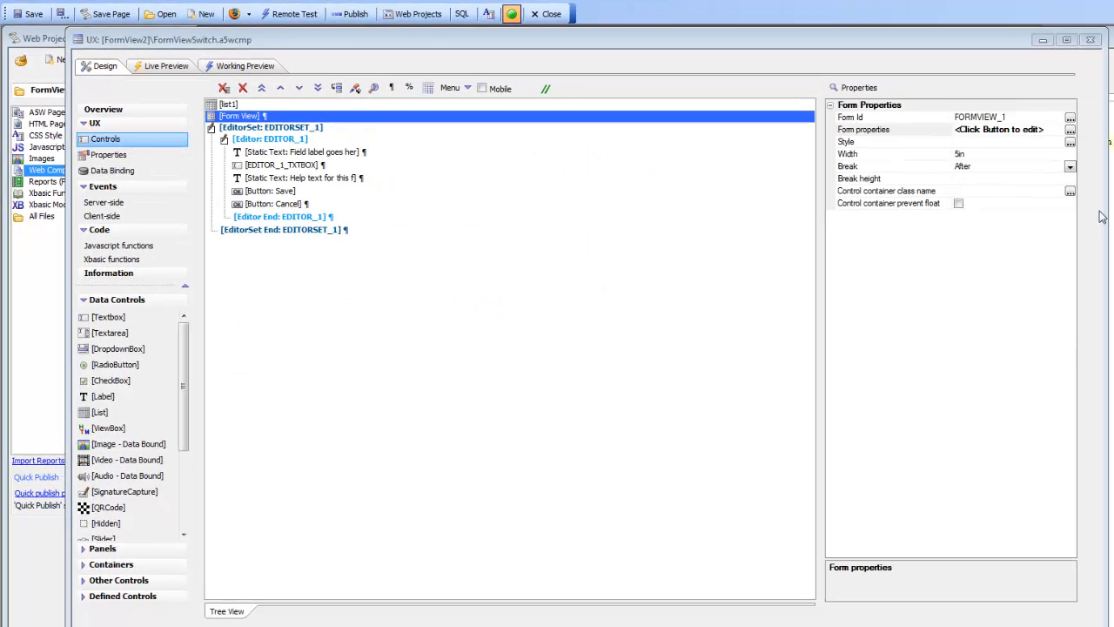
{"action": "double_click", "coordinate": [914, 131]}
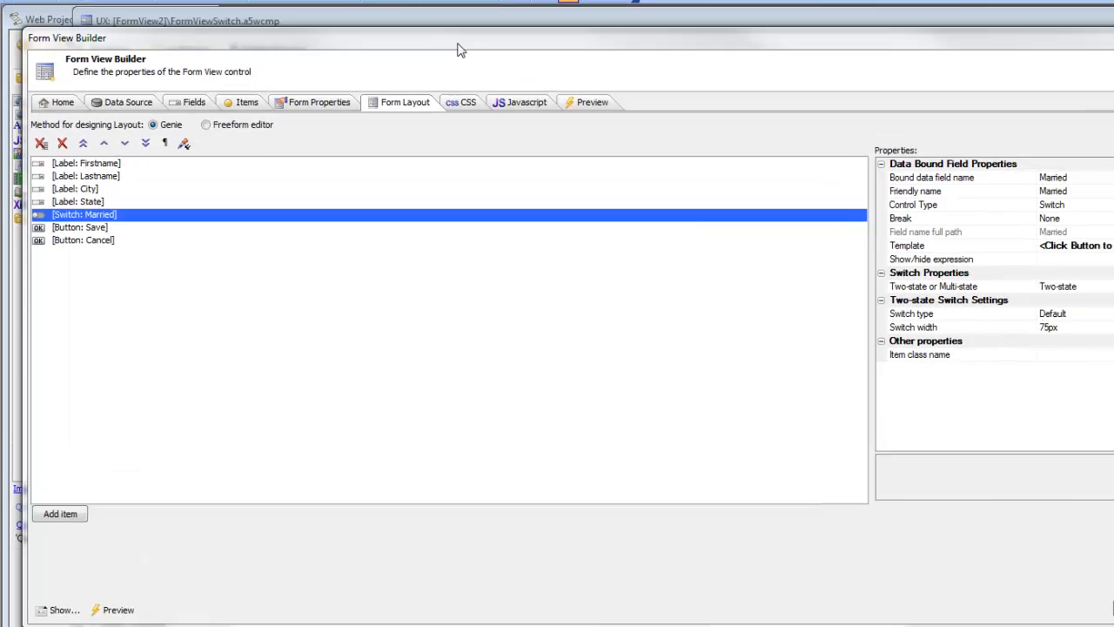
{"action": "left_click", "coordinate": [196, 102]}
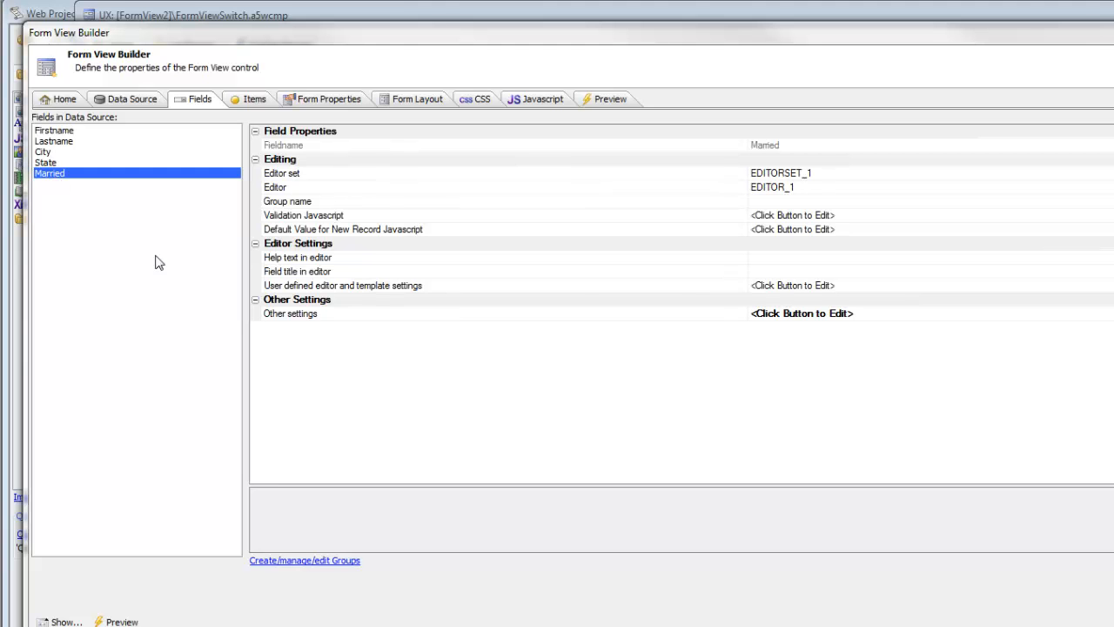
{"action": "left_click", "coordinate": [372, 317]}
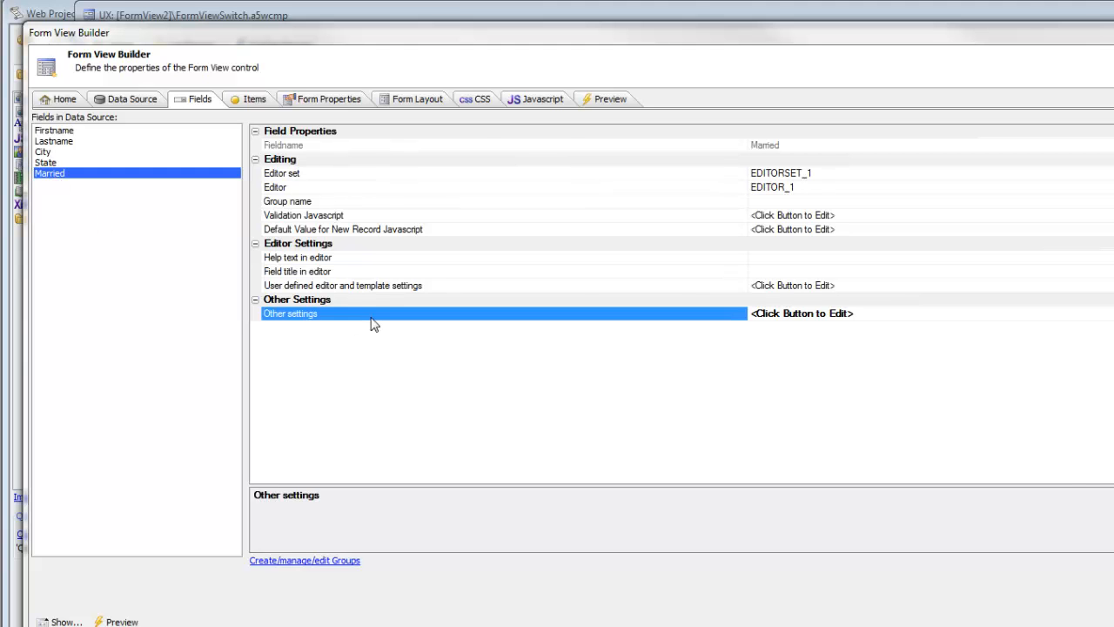
{"action": "double_click", "coordinate": [371, 318]}
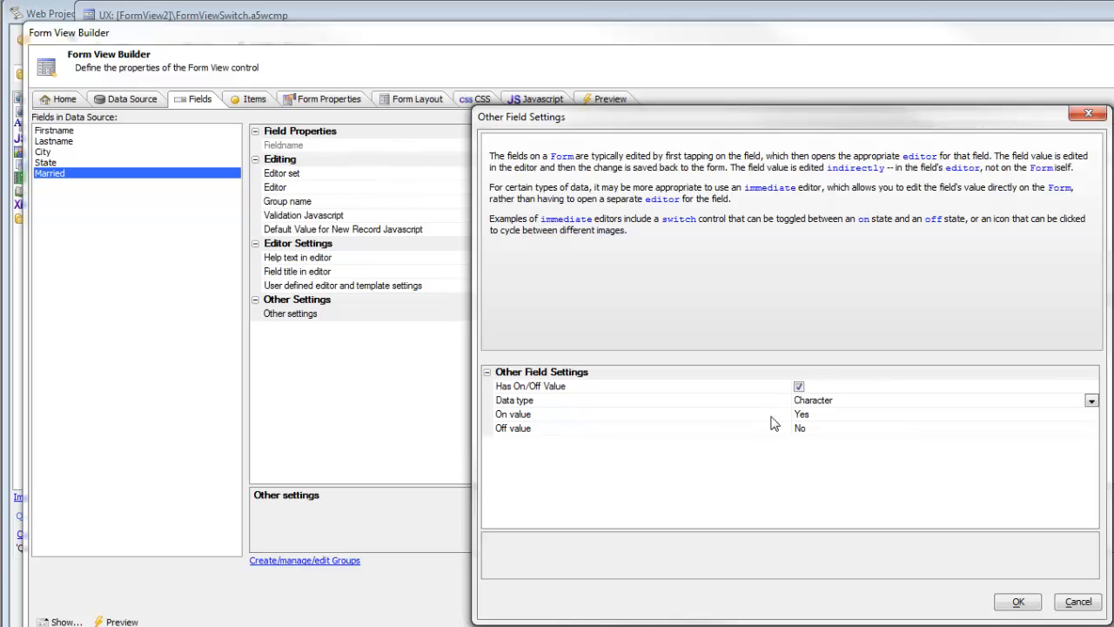
{"action": "left_click", "coordinate": [1014, 602]}
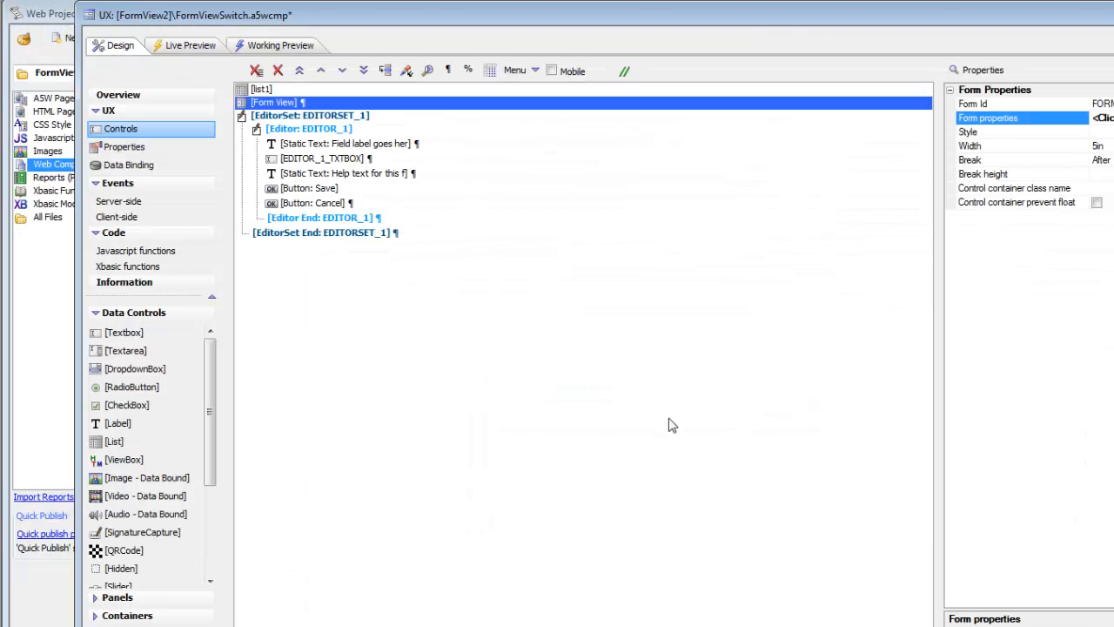
Step: Run the working preview, return to the design, and recheck the Married field's data type and on/off values in the Form View Builder
{"action": "left_click", "coordinate": [270, 45]}
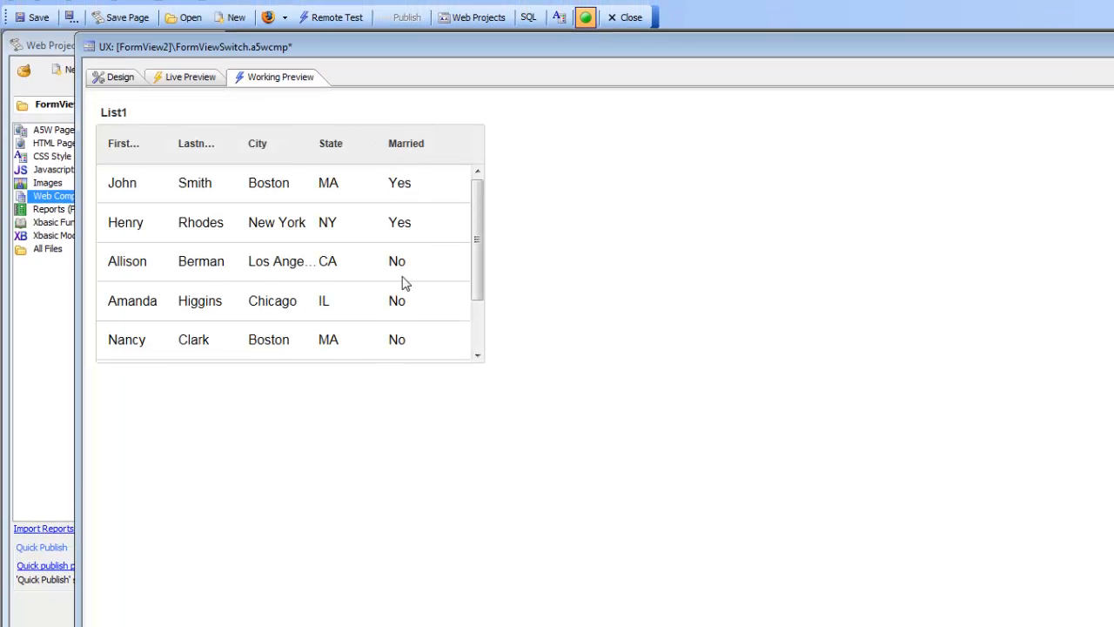
{"action": "left_click", "coordinate": [106, 78]}
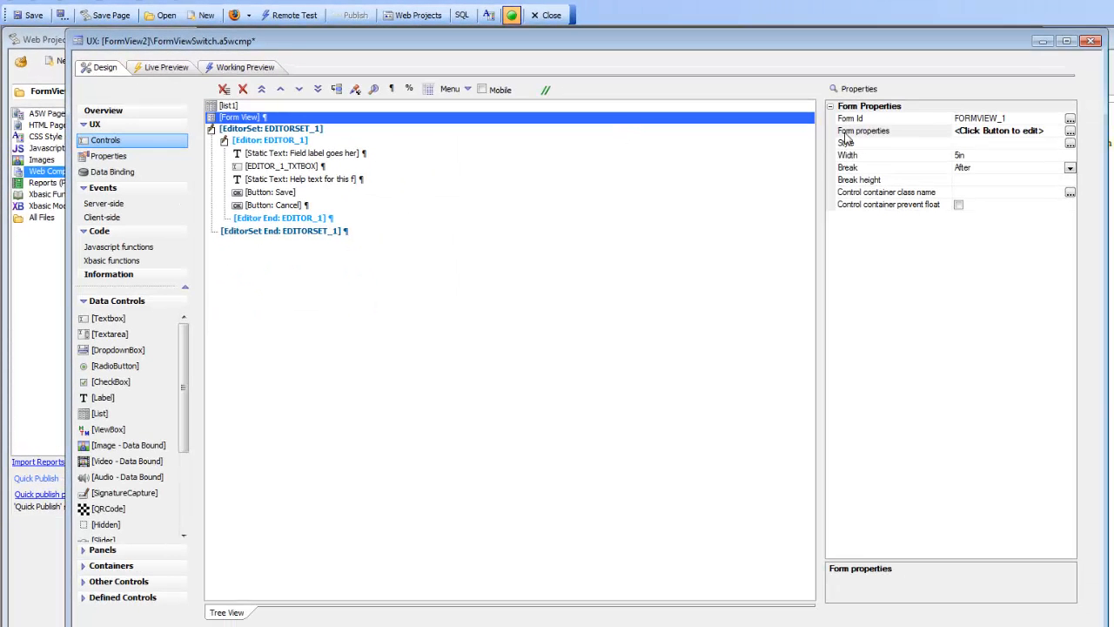
{"action": "left_click", "coordinate": [862, 132]}
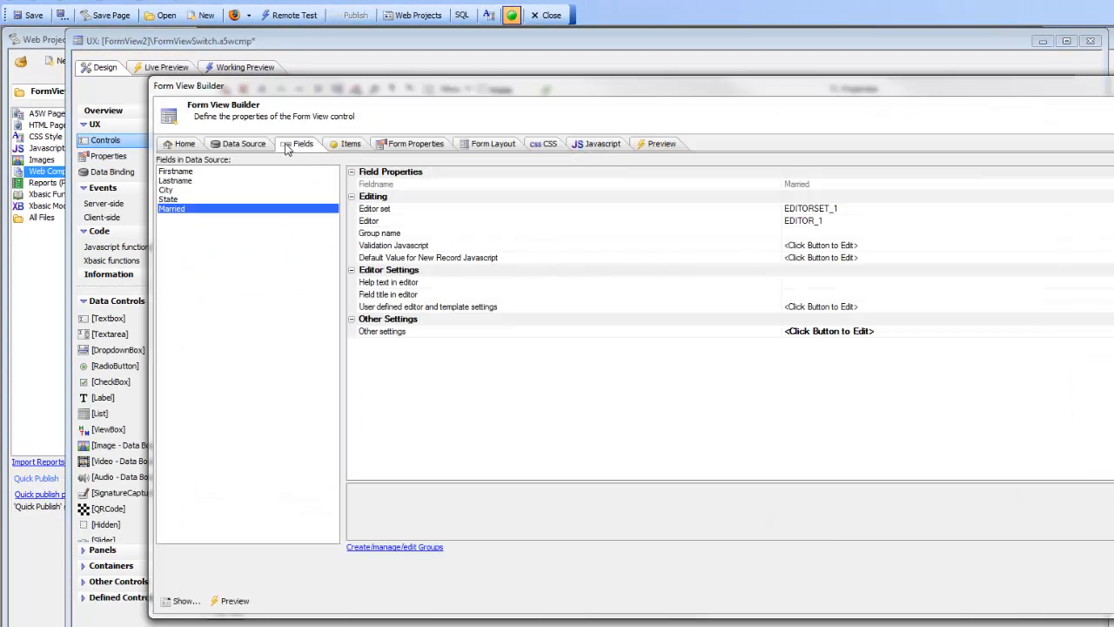
{"action": "left_click", "coordinate": [418, 335]}
{"action": "double_click", "coordinate": [419, 337]}
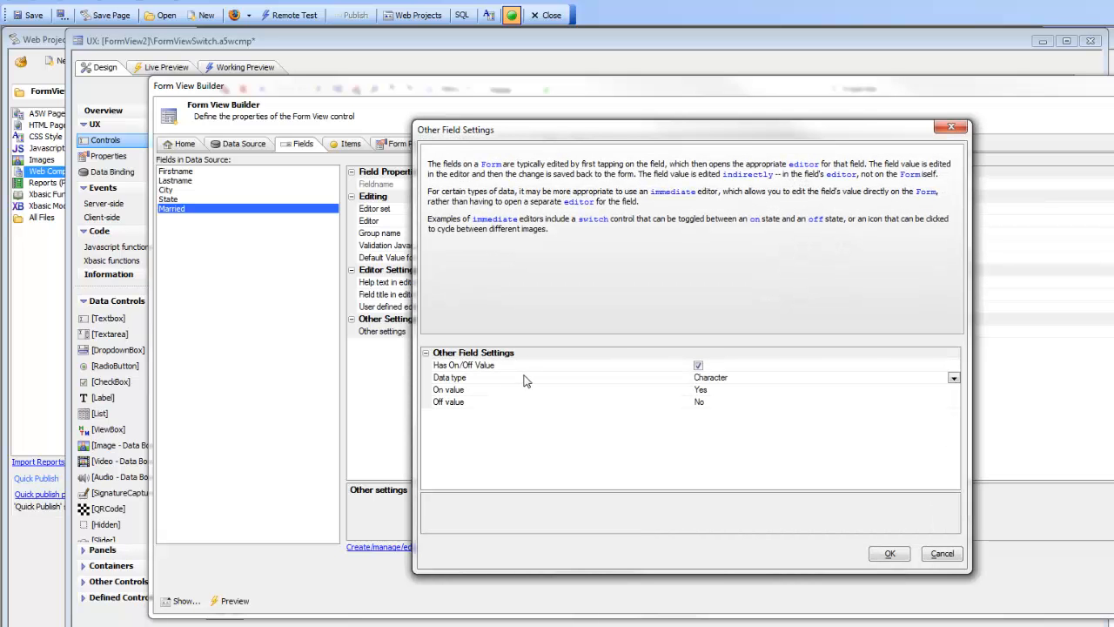
{"action": "left_click", "coordinate": [880, 554]}
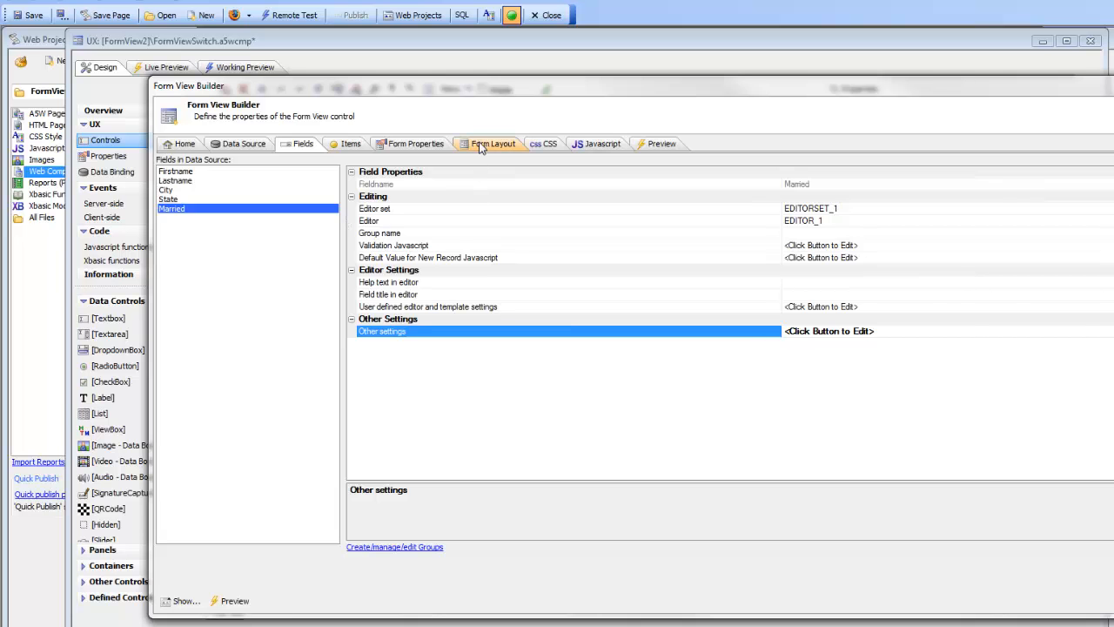
Step: Set the Married switch in the form layout to the Custom switch type, with Icon as the custom switch type
{"action": "left_click", "coordinate": [481, 145]}
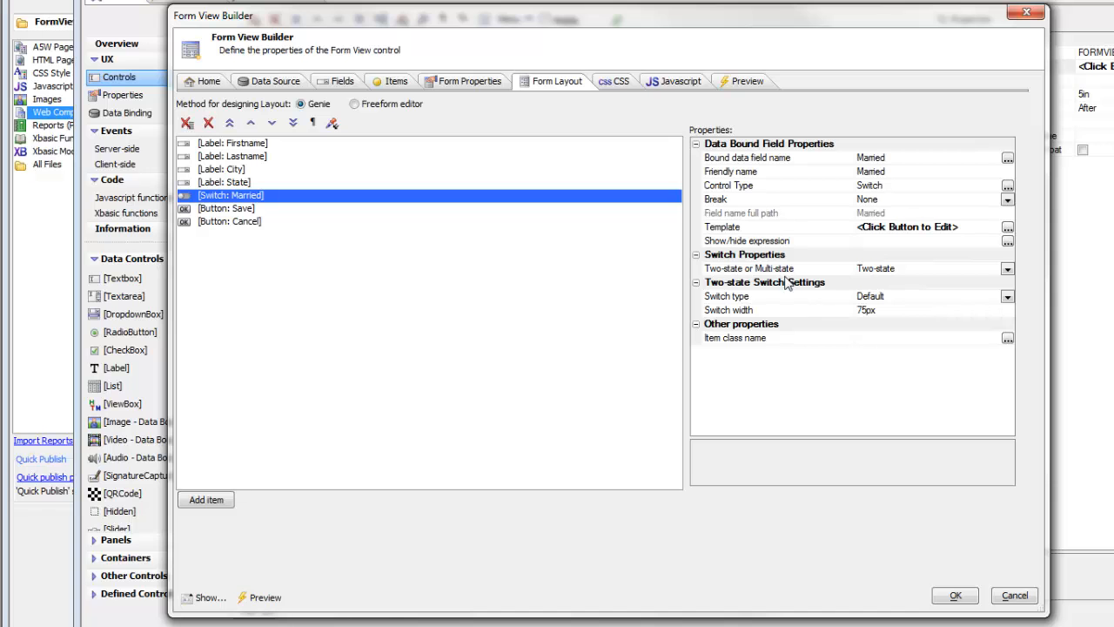
{"action": "left_click", "coordinate": [1006, 296]}
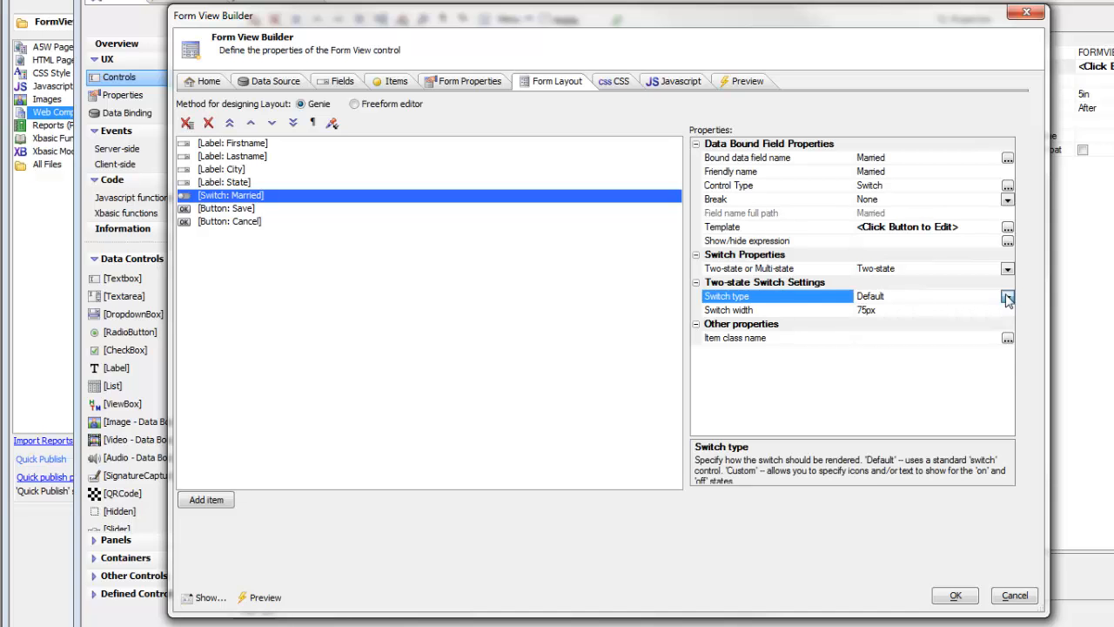
{"action": "left_click", "coordinate": [877, 328]}
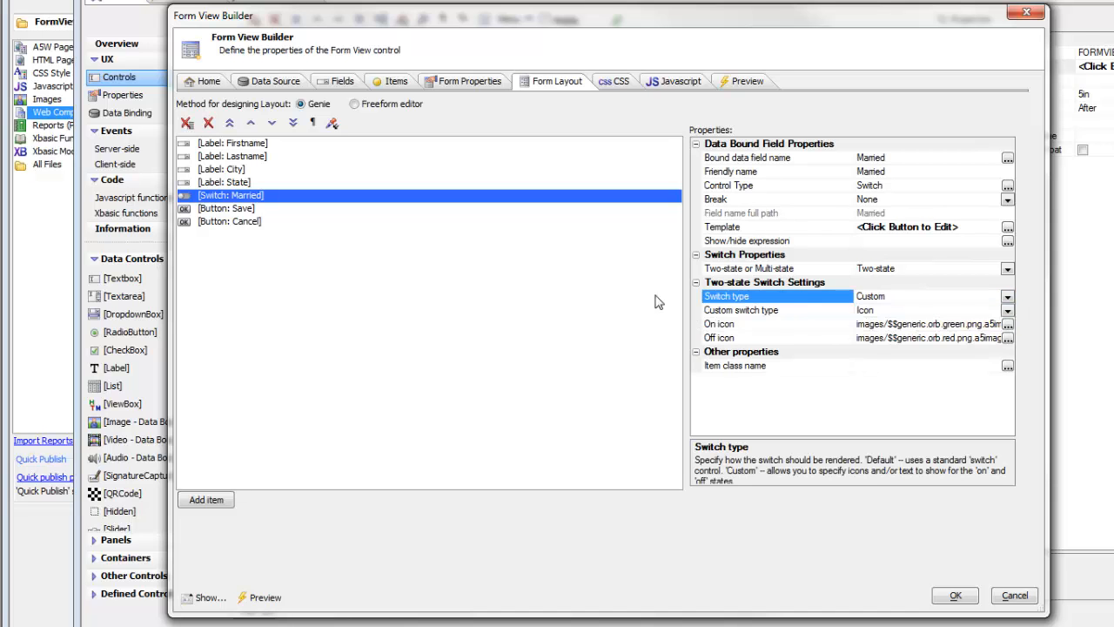
{"action": "left_click", "coordinate": [1007, 310]}
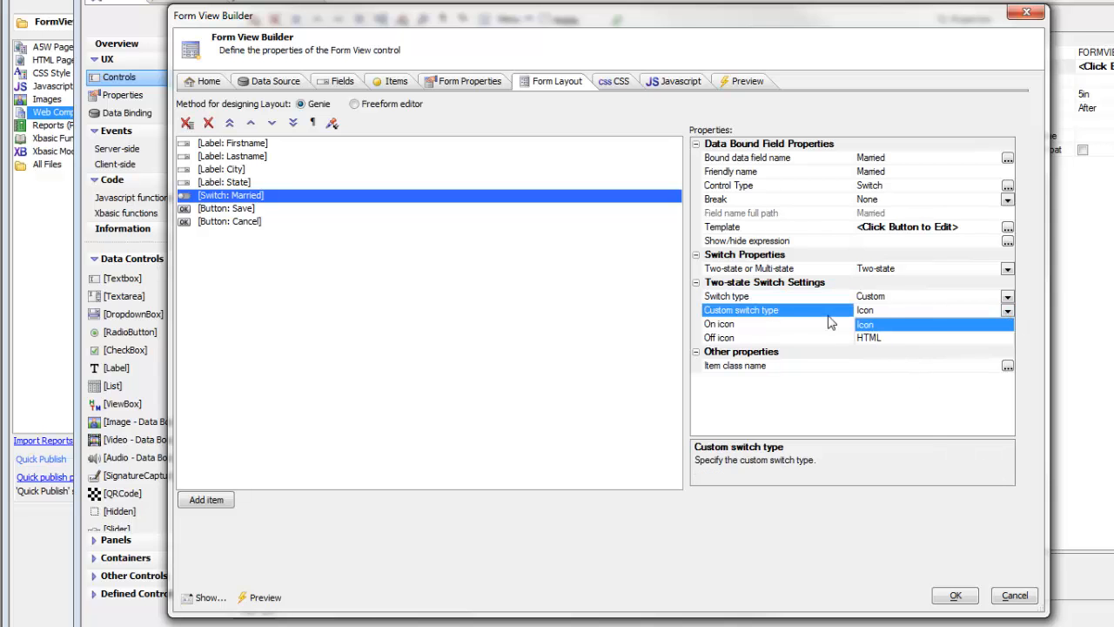
{"action": "left_click", "coordinate": [863, 324]}
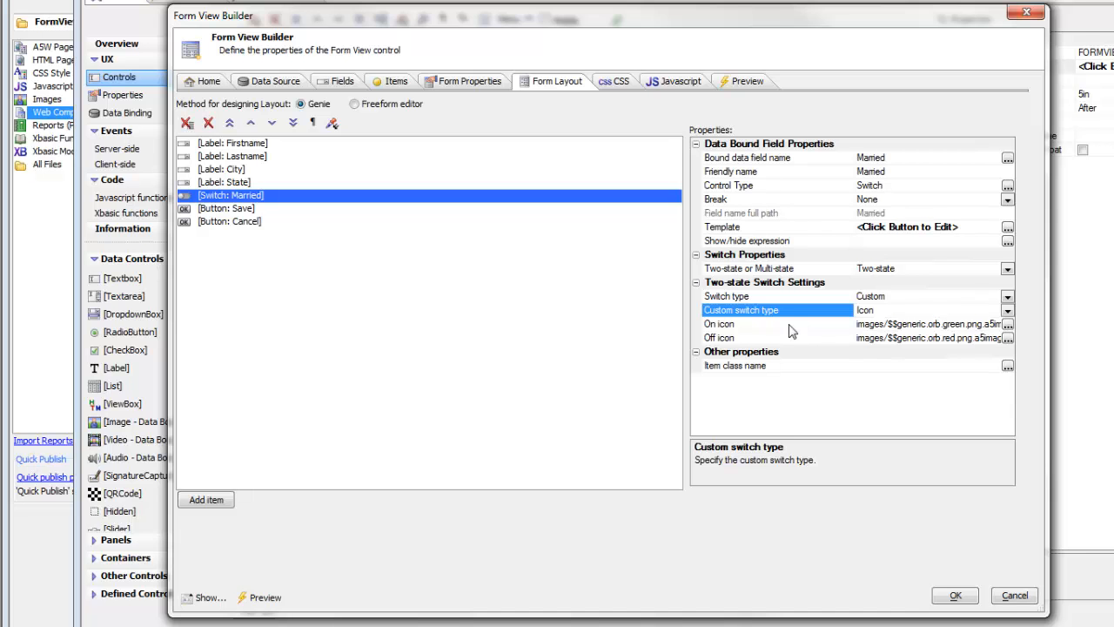
Step: Accept the built-in green orb as the On icon and red orb as the Off icon, and apply the form properties
{"action": "double_click", "coordinate": [815, 325]}
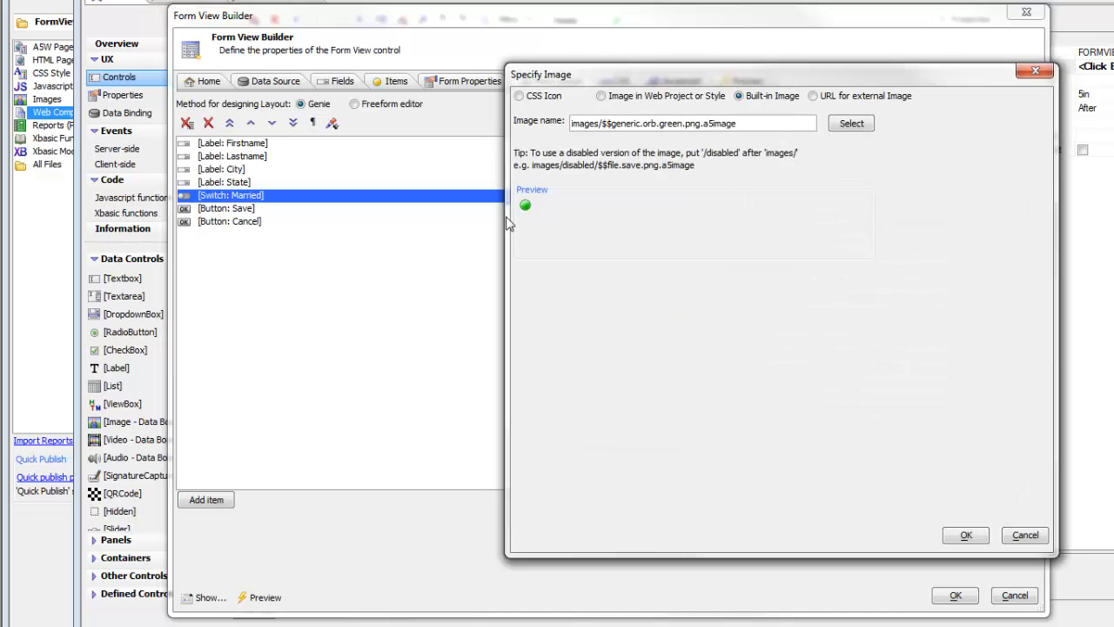
{"action": "left_click", "coordinate": [965, 535]}
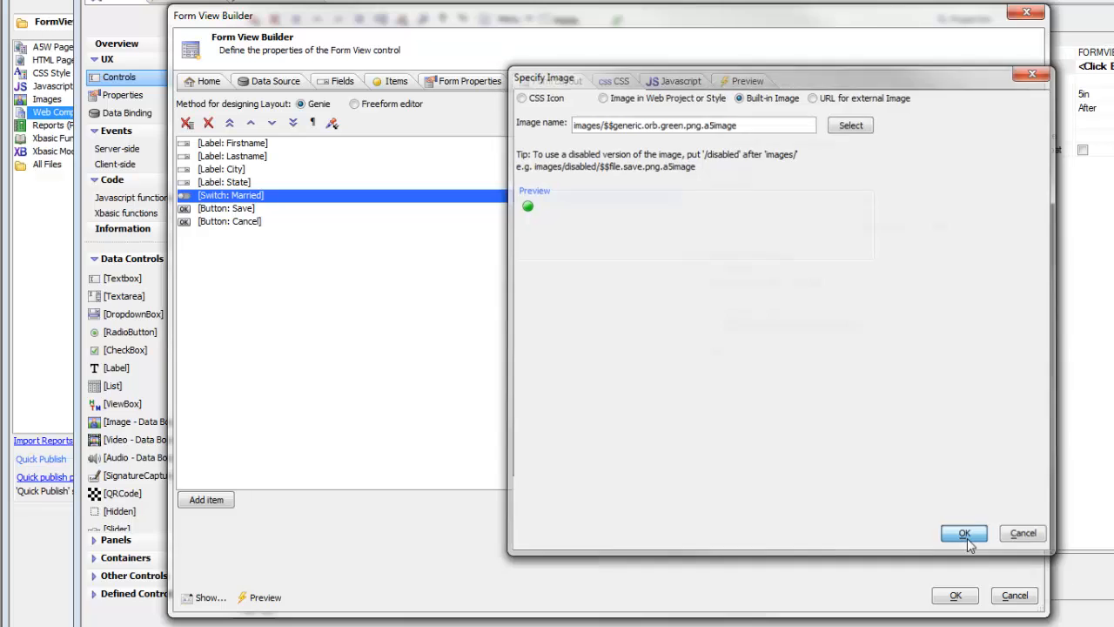
{"action": "double_click", "coordinate": [755, 339]}
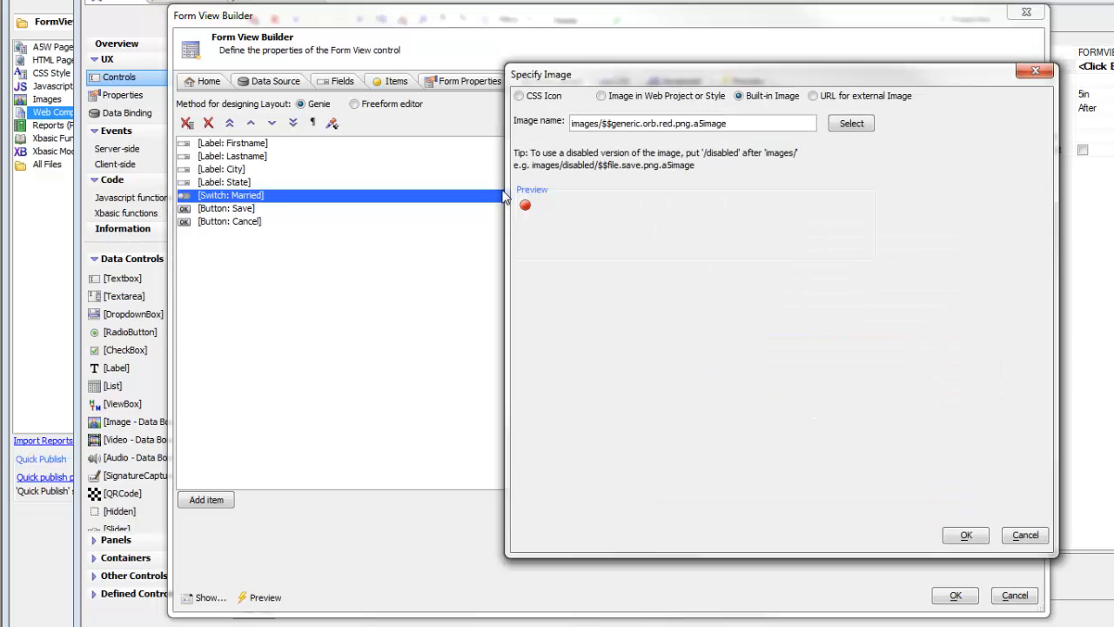
{"action": "left_click", "coordinate": [965, 534]}
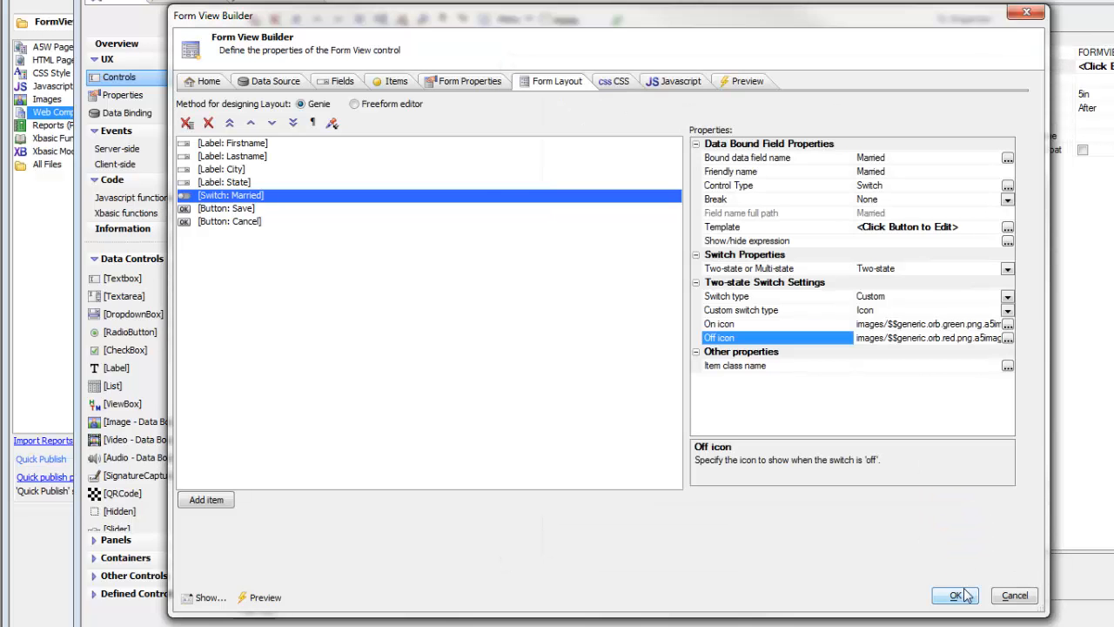
{"action": "left_click", "coordinate": [957, 595]}
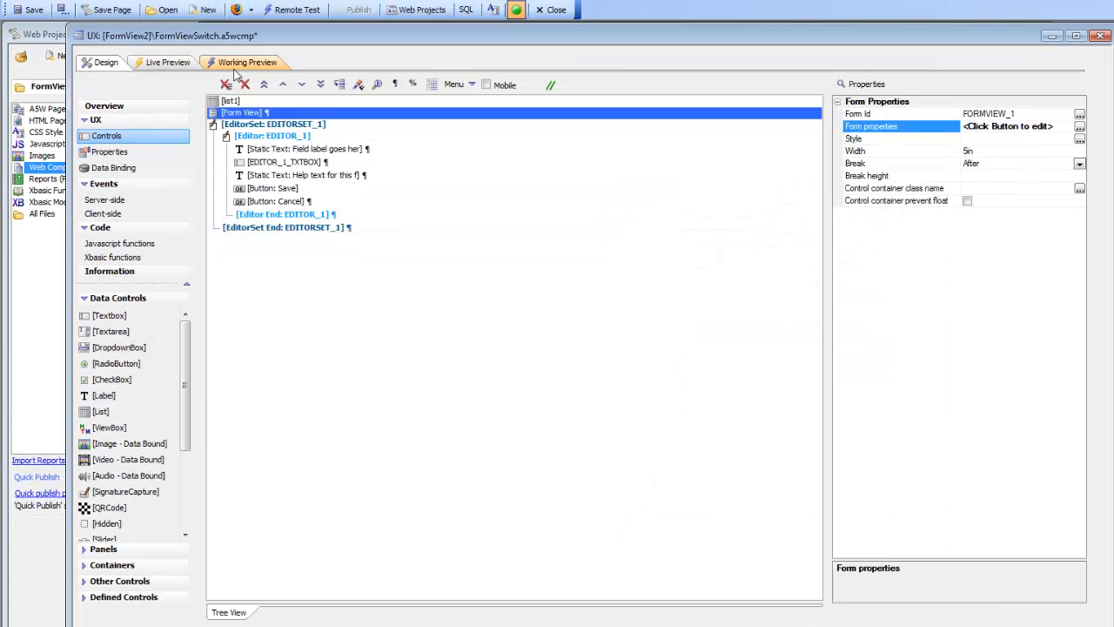
Step: Test the icon switch in the working preview by switching Married off for the first record and saving the form
{"action": "left_click", "coordinate": [232, 63]}
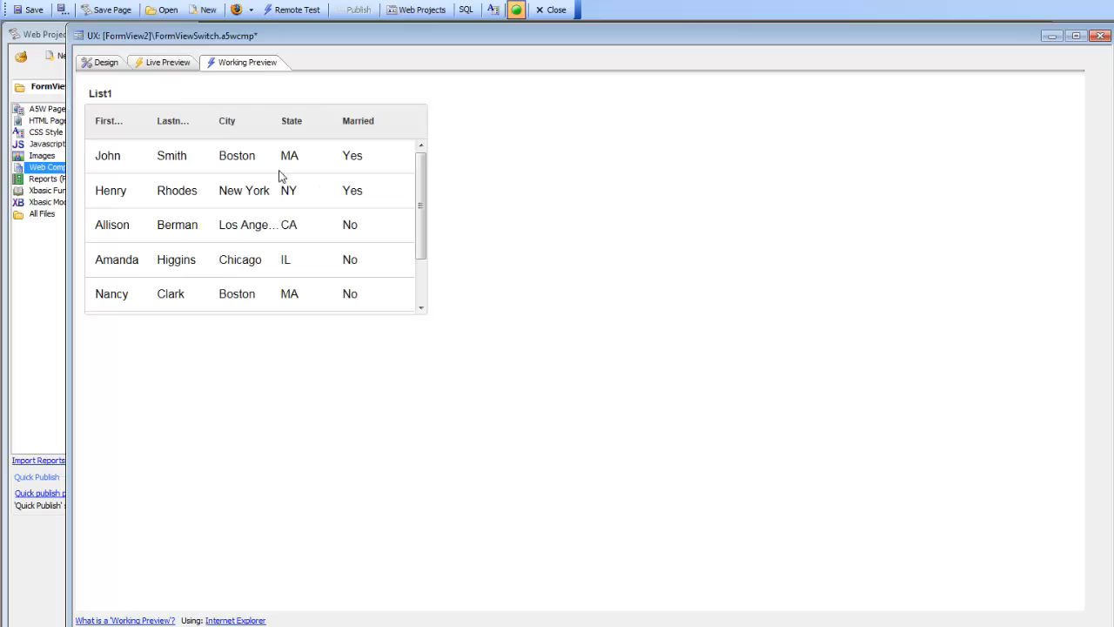
{"action": "left_click", "coordinate": [289, 166]}
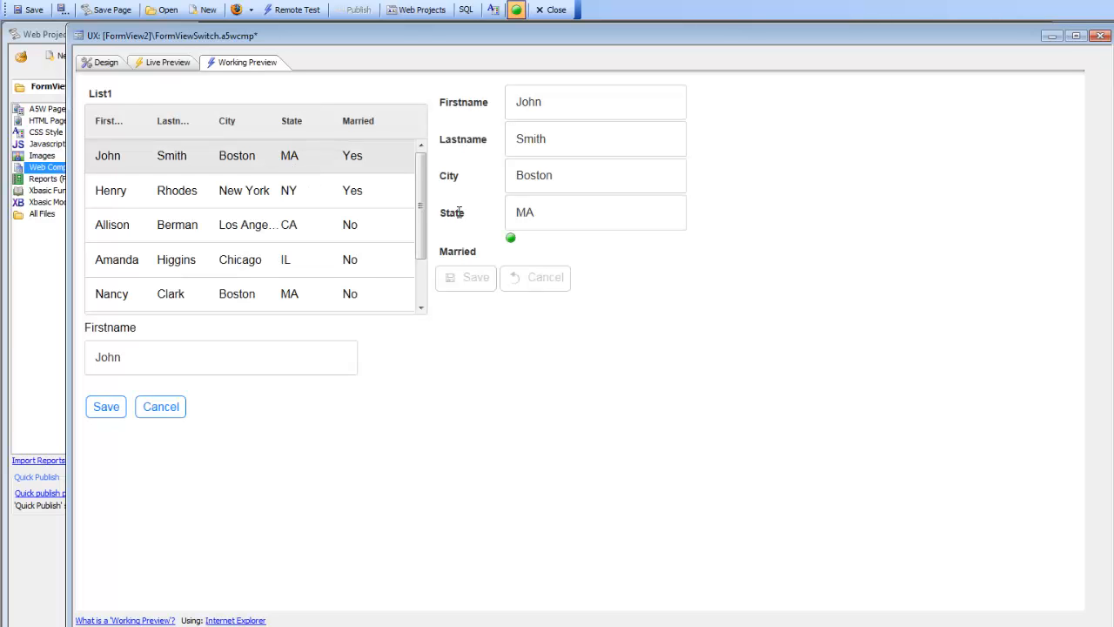
{"action": "left_click", "coordinate": [511, 240]}
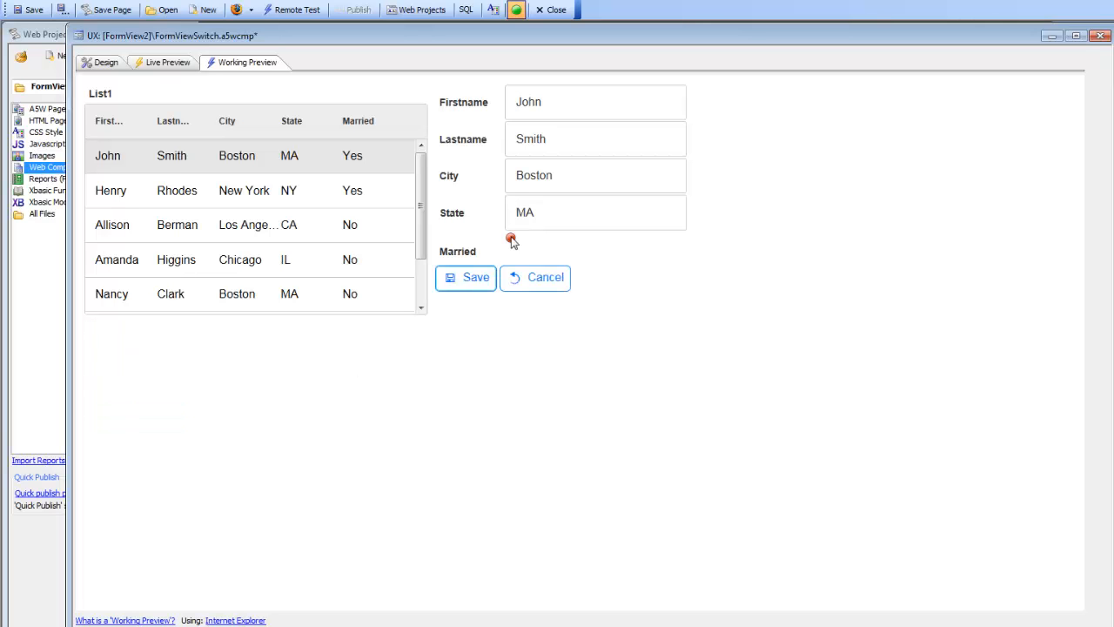
{"action": "left_click", "coordinate": [476, 287]}
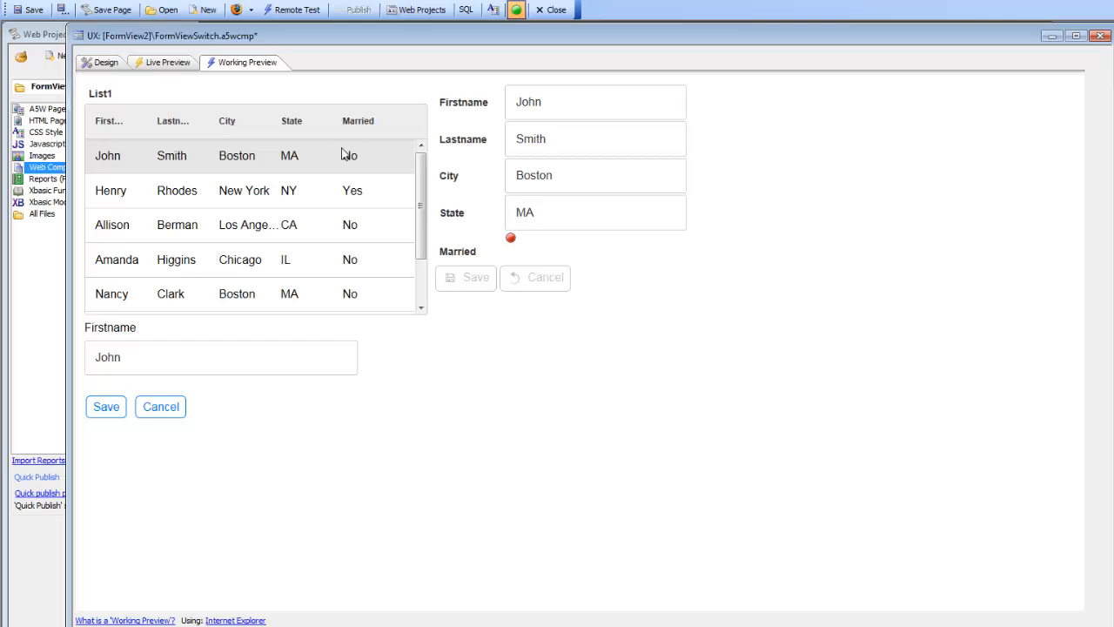